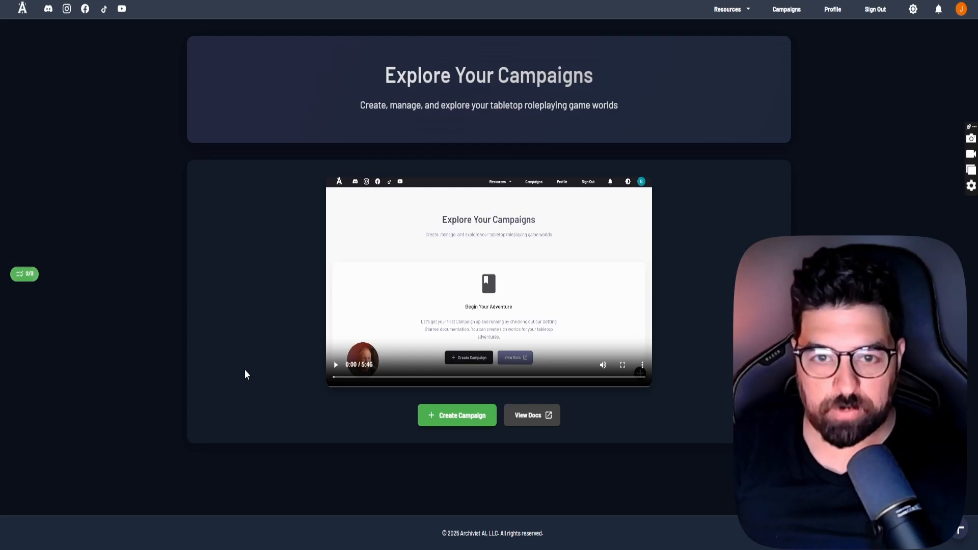
# Create a new campaign named "campaign name this is awesome youtube woot" with the placeholder description "alksjdflksudfouiarlk;j".
pyautogui.click(460, 422)
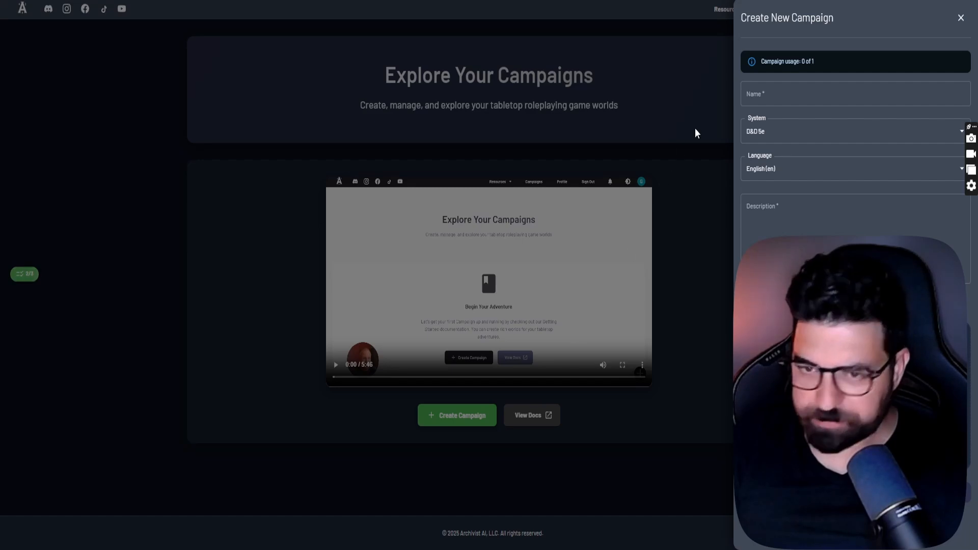
pyautogui.click(772, 85)
pyautogui.click(820, 125)
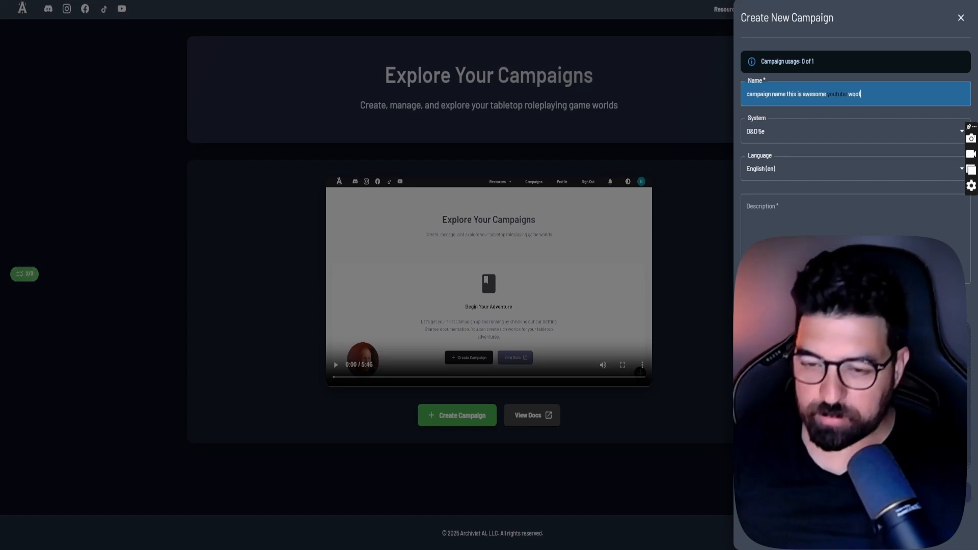
pyautogui.click(820, 230)
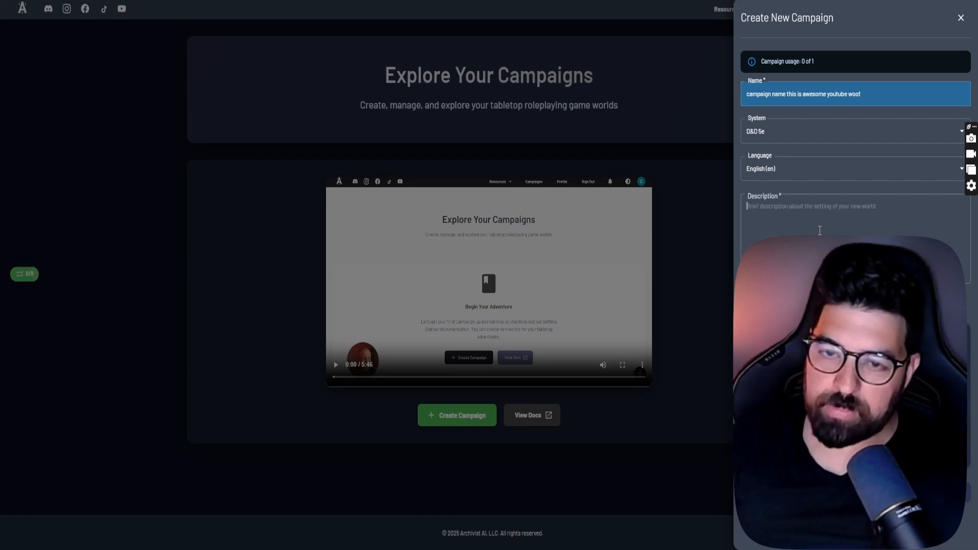
pyautogui.write('alksjdflksudfouiarlk;j')
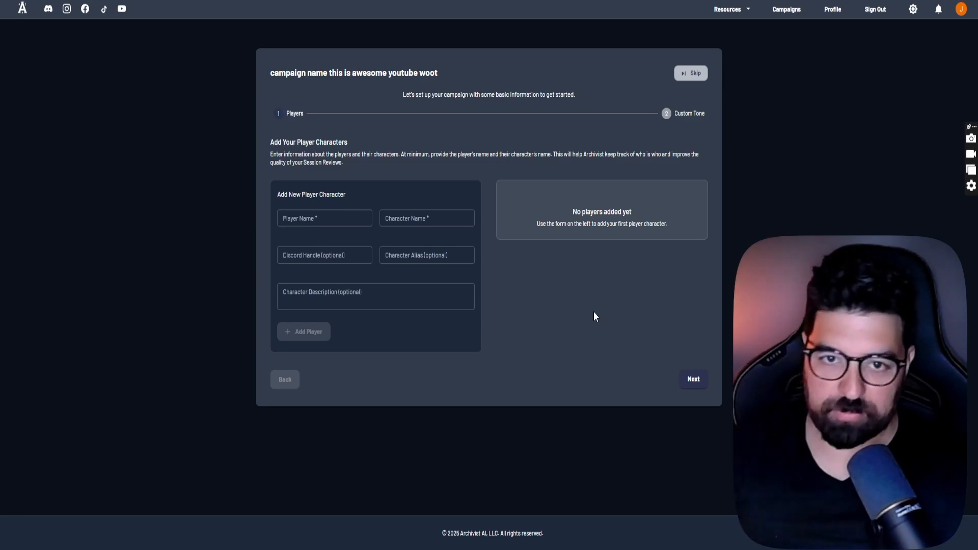
# Finish the campaign setup without adding player characters, leaving the Campaign/Sessions Summaries, Campaign Chatbot and other custom tone fields blank.
pyautogui.click(703, 384)
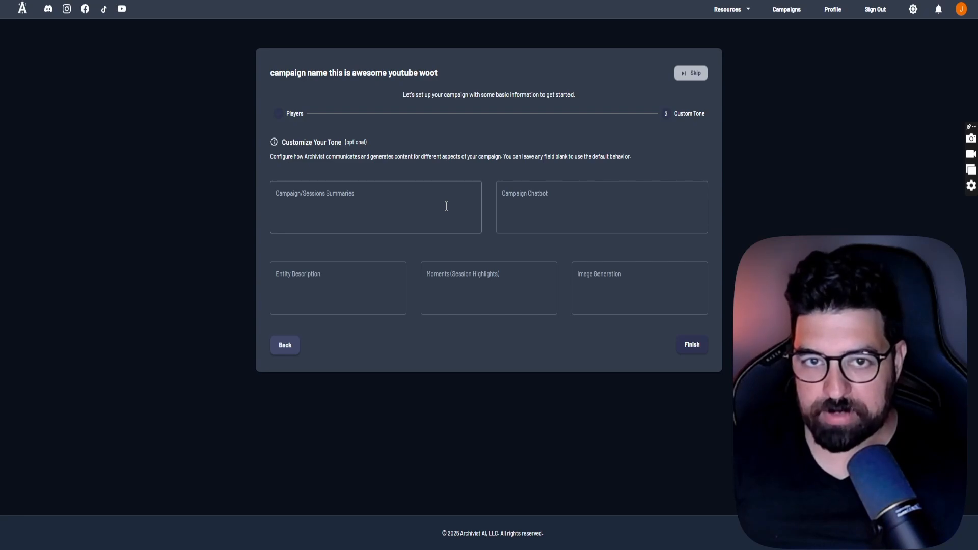
pyautogui.click(281, 211)
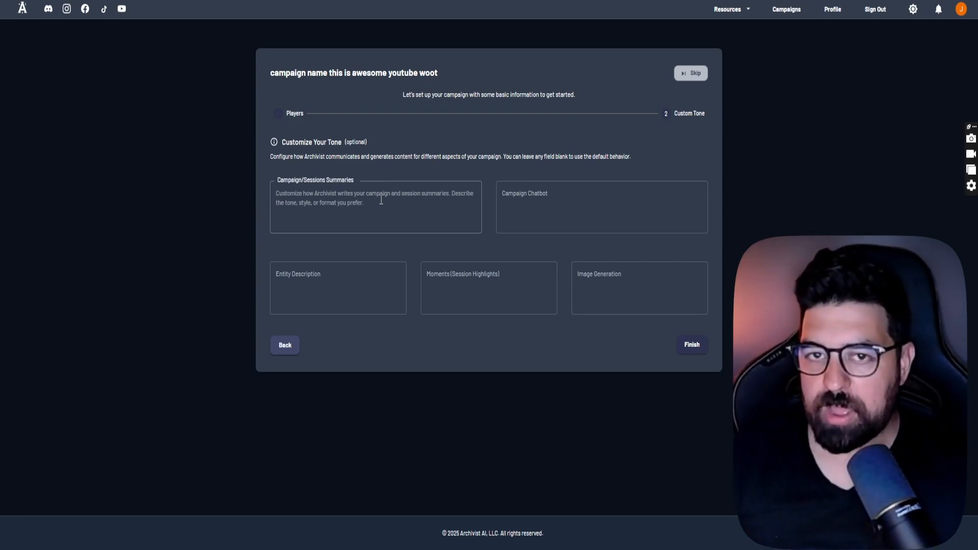
pyautogui.click(554, 208)
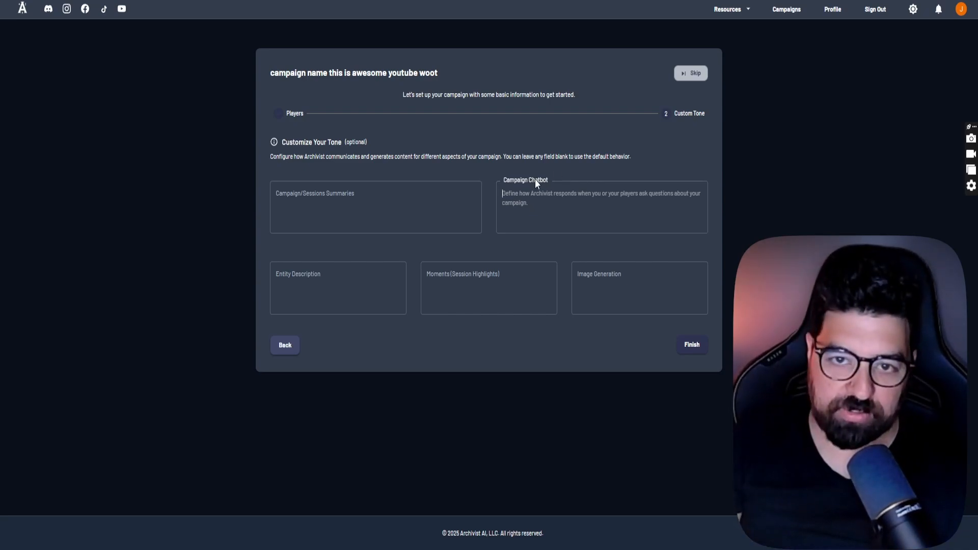
pyautogui.click(535, 207)
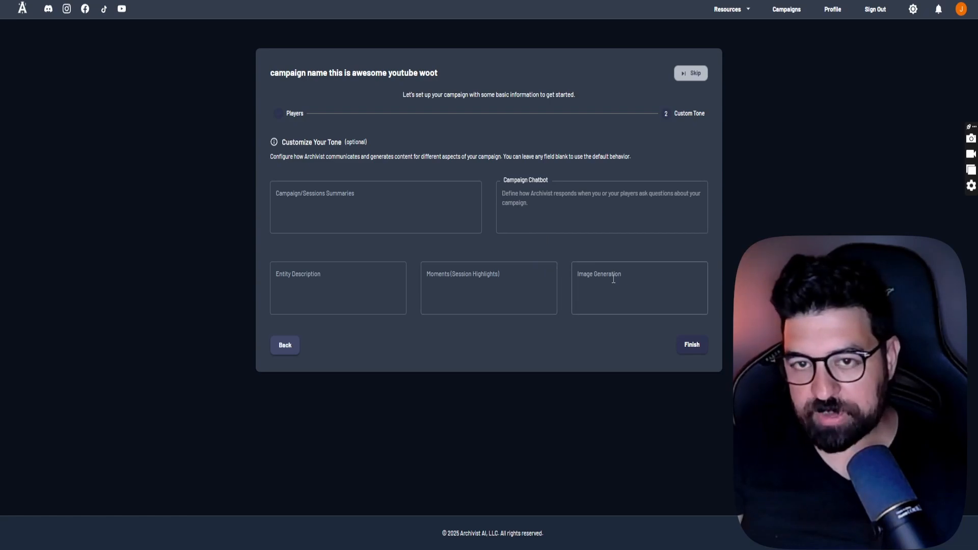
pyautogui.click(692, 345)
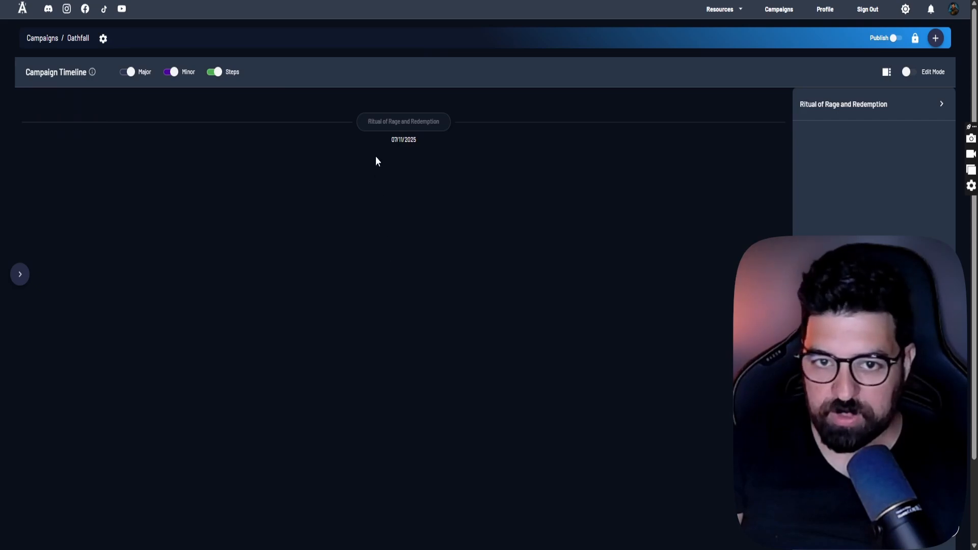
# Publish the Oathfall campaign, agreeing to the Content Policy and leaving the mature content option off.
pyautogui.click(901, 37)
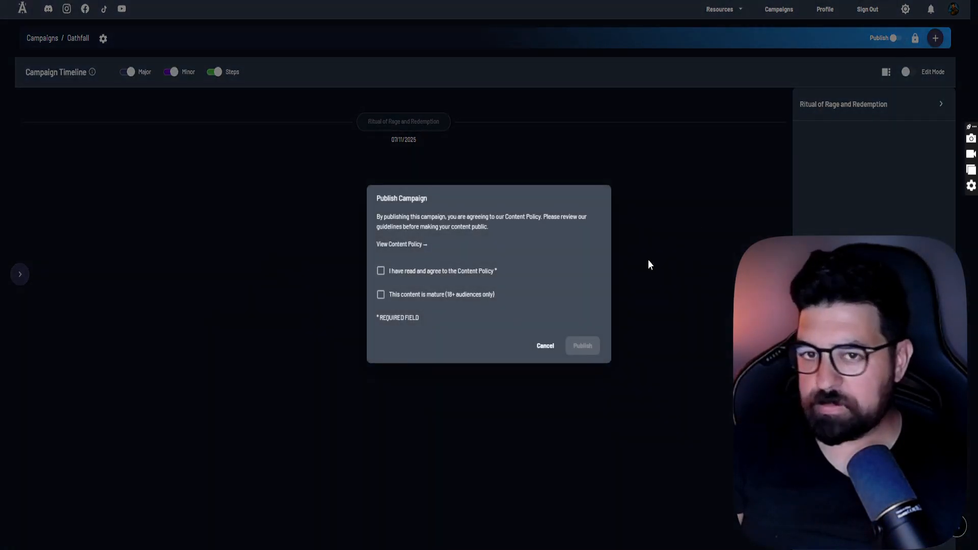
pyautogui.click(381, 271)
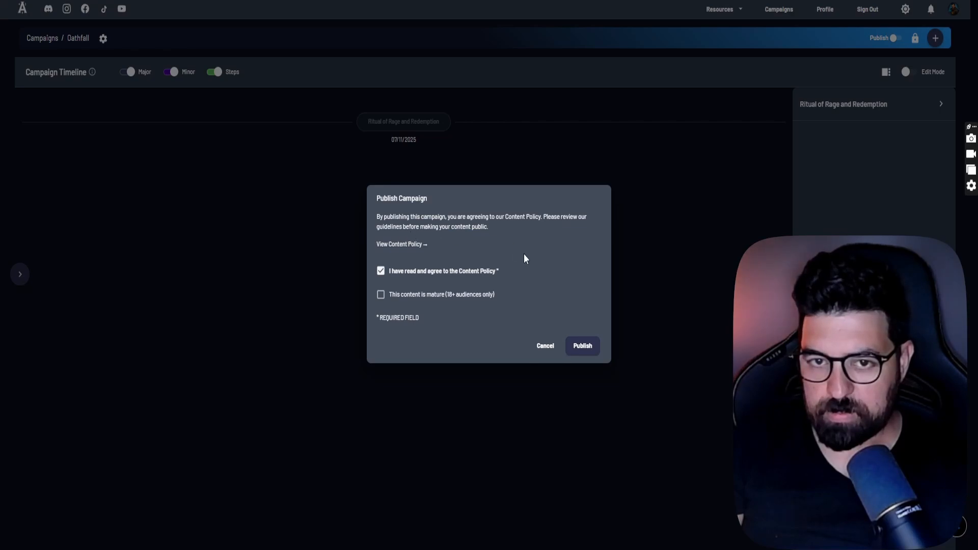
pyautogui.click(580, 345)
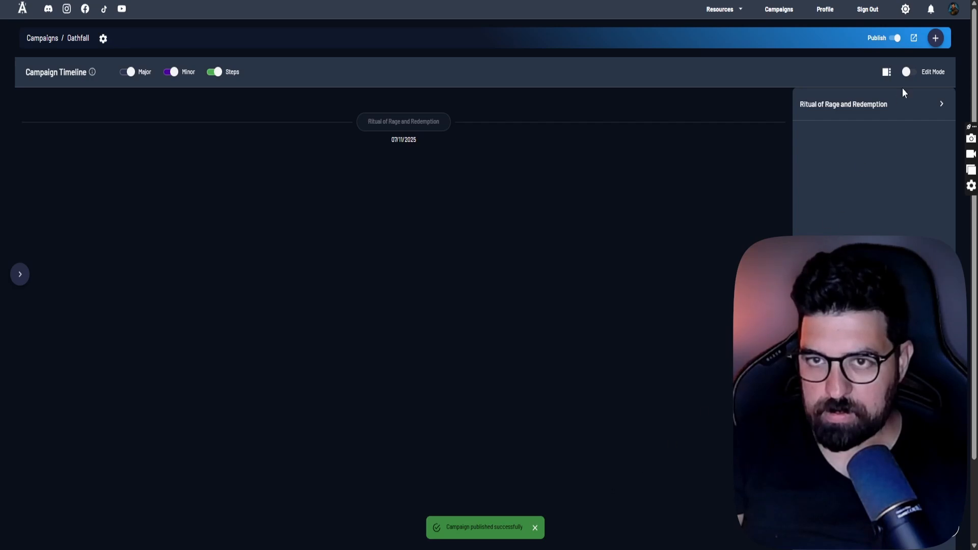
# Open the public page of the Oathfall campaign and review its timeline, characters and author information.
pyautogui.click(914, 38)
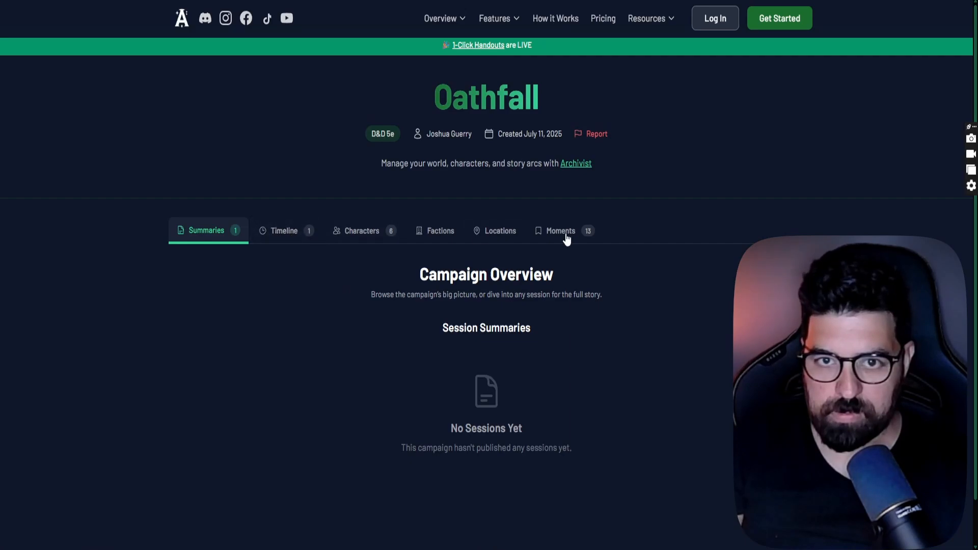
pyautogui.click(309, 228)
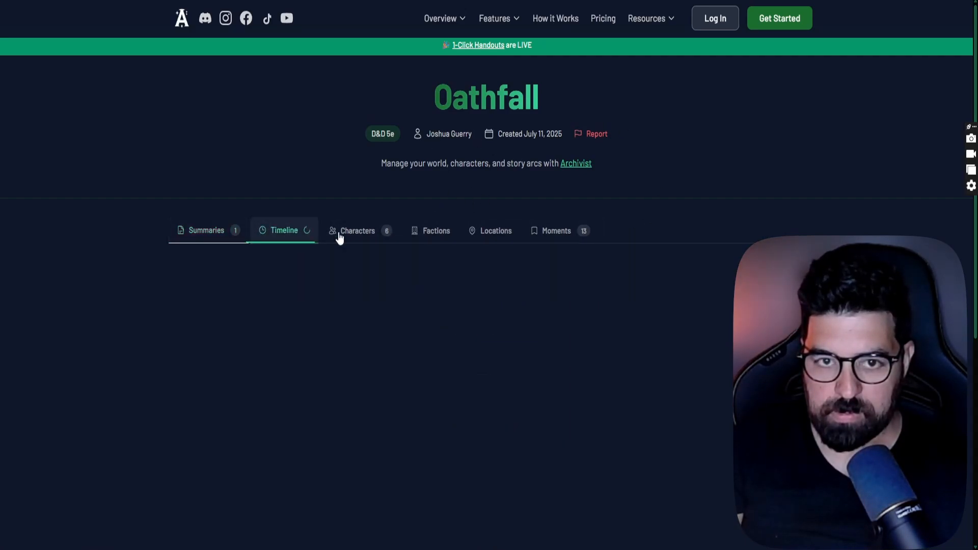
pyautogui.click(369, 238)
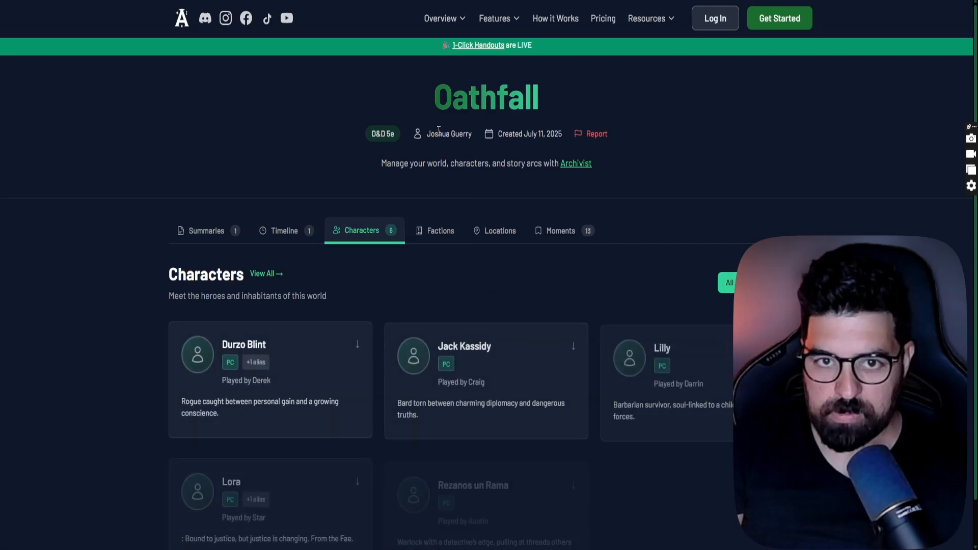
pyautogui.moveTo(430, 134); pyautogui.dragTo(467, 134)
pyautogui.click(467, 132)
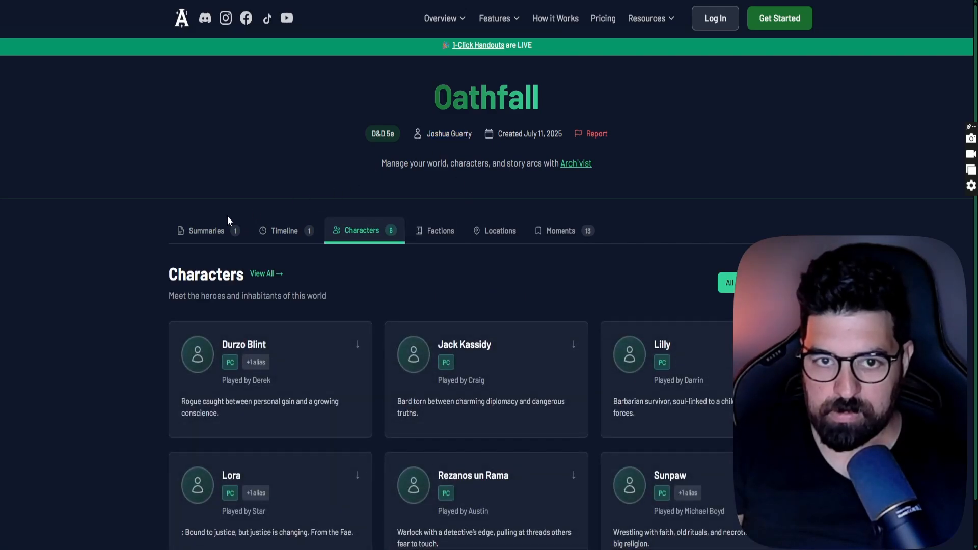
pyautogui.scroll(-1, 245, 374)
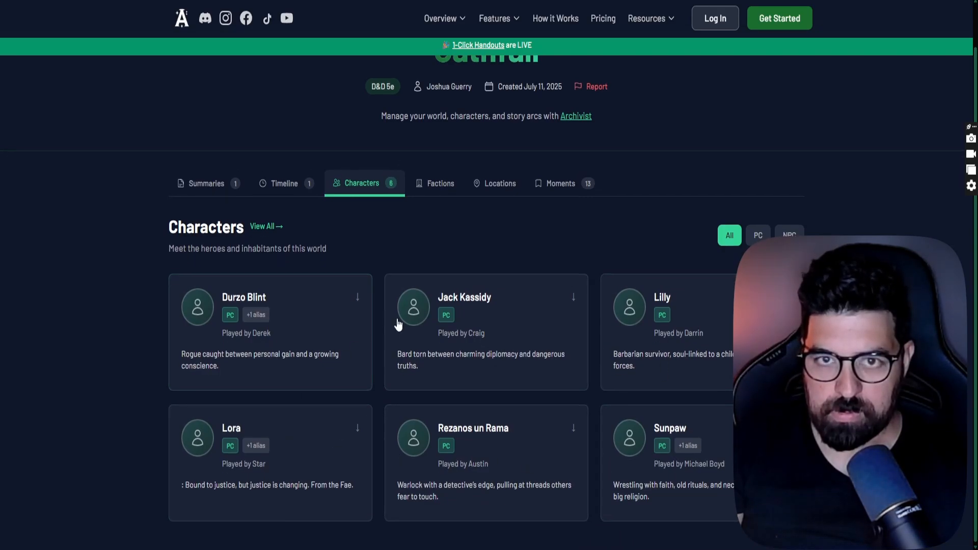
pyautogui.scroll(1, 396, 322)
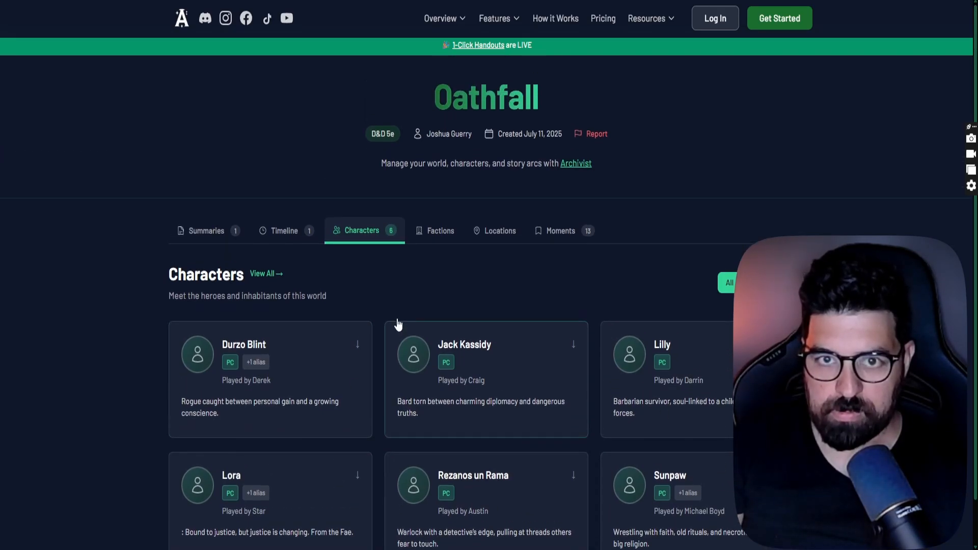
# Check the story beats in the public timeline and browse the campaign's published key moments.
pyautogui.click(550, 233)
pyautogui.click(295, 237)
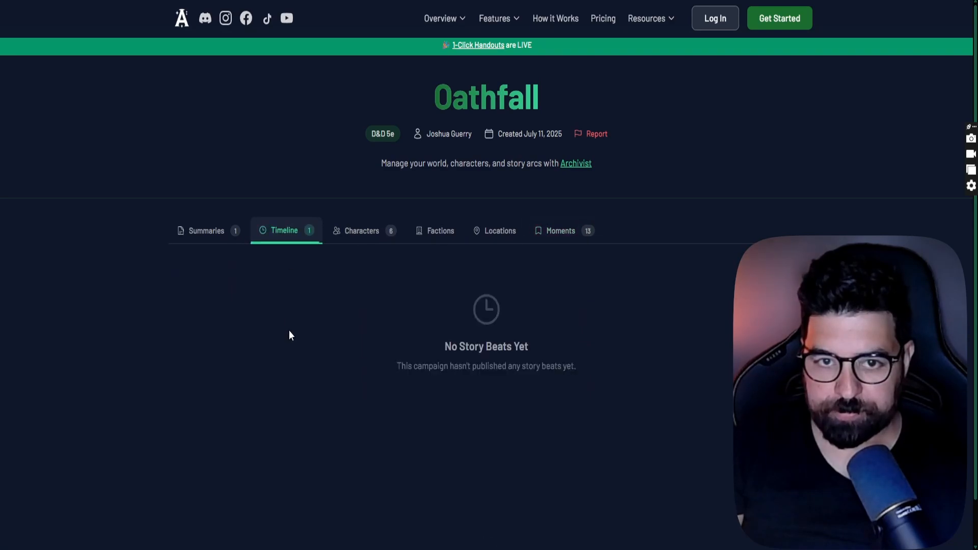
pyautogui.moveTo(478, 347); pyautogui.dragTo(503, 396)
pyautogui.click(502, 389)
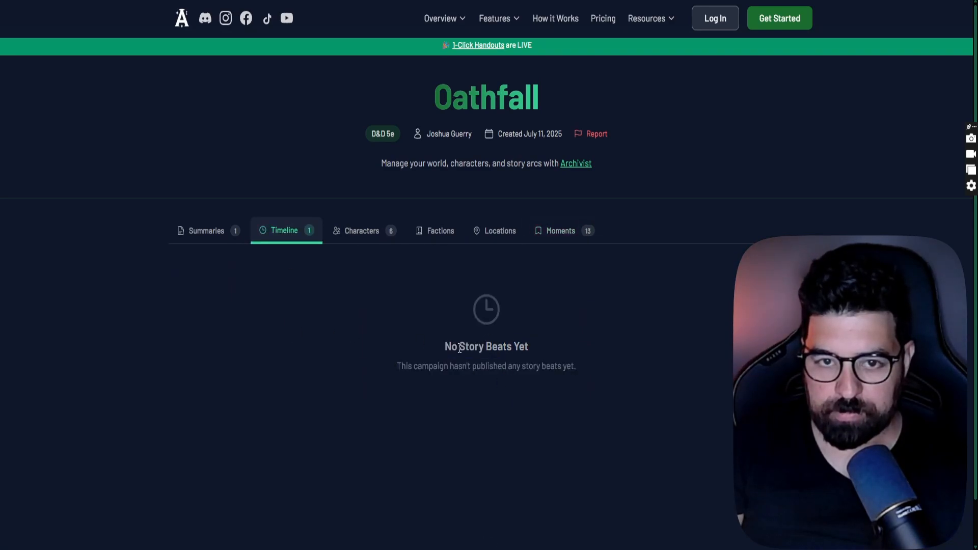
pyautogui.click(564, 230)
pyautogui.scroll(-10, 334, 316)
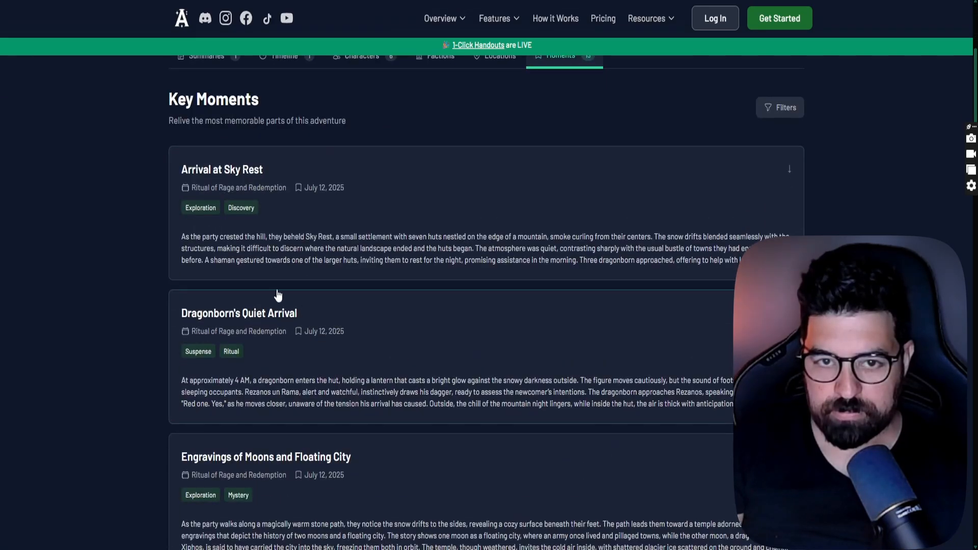
pyautogui.scroll(10, 153, 275)
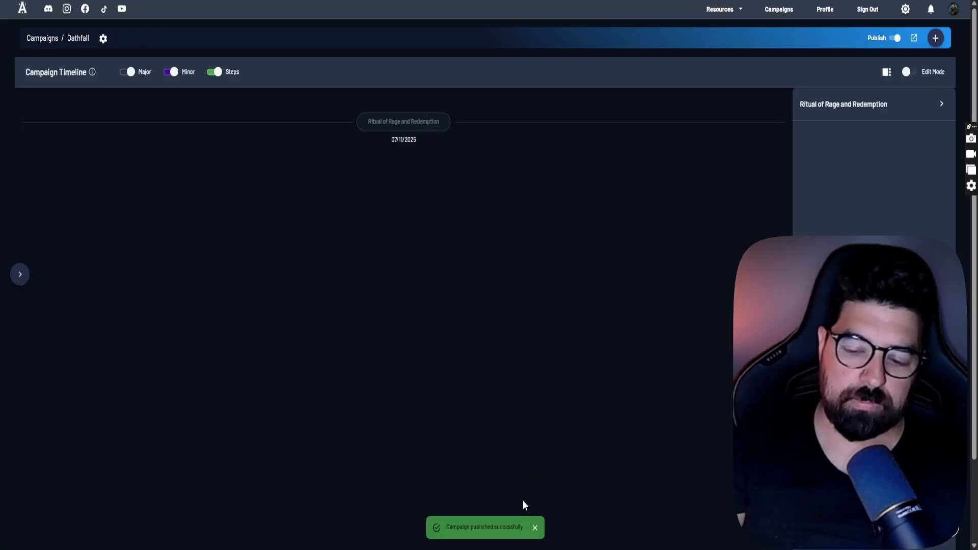
# Dismiss the publishing notification and read the session summary of Ritual of Rage and Redemption.
pyautogui.click(535, 528)
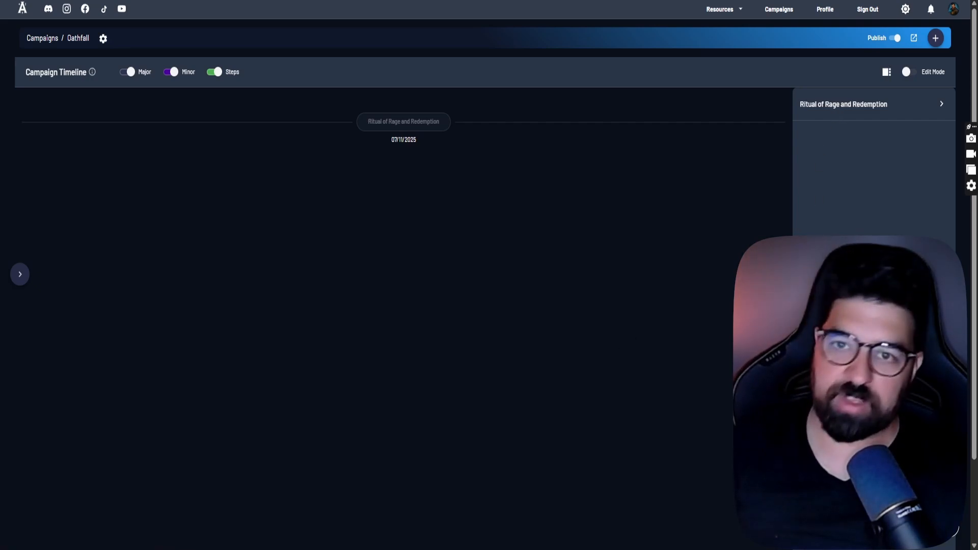
pyautogui.click(802, 224)
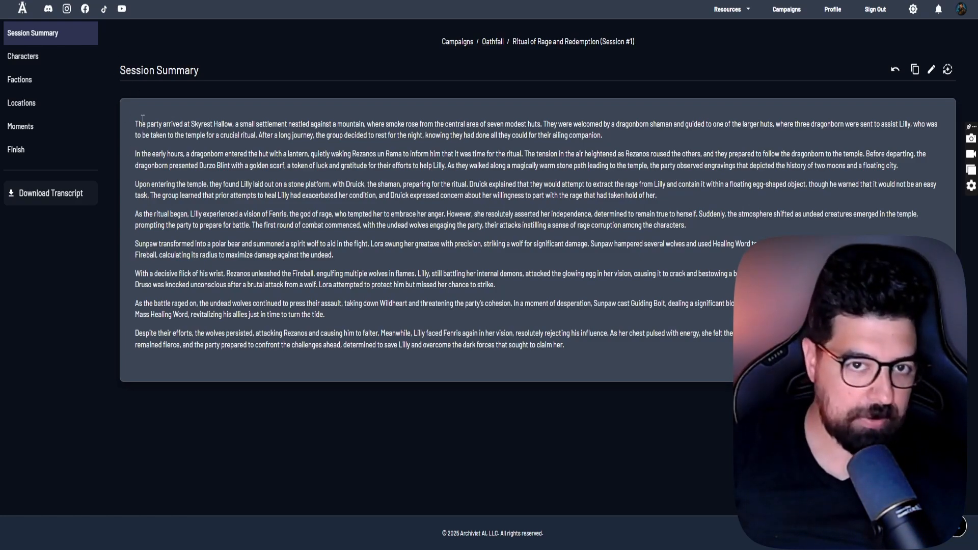
pyautogui.moveTo(142, 119); pyautogui.dragTo(499, 283)
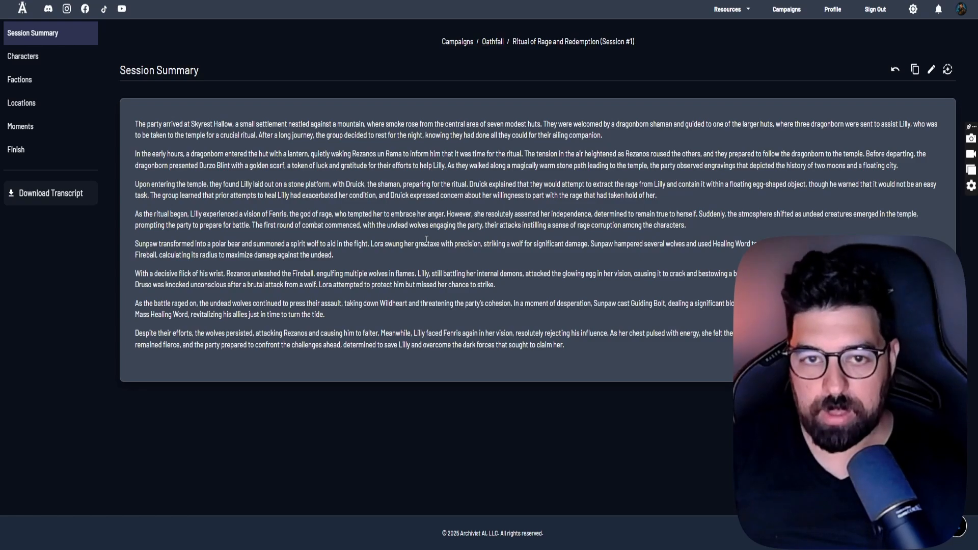
# Review the new characters extracted from the session, including the description of Wildheart.
pyautogui.click(23, 56)
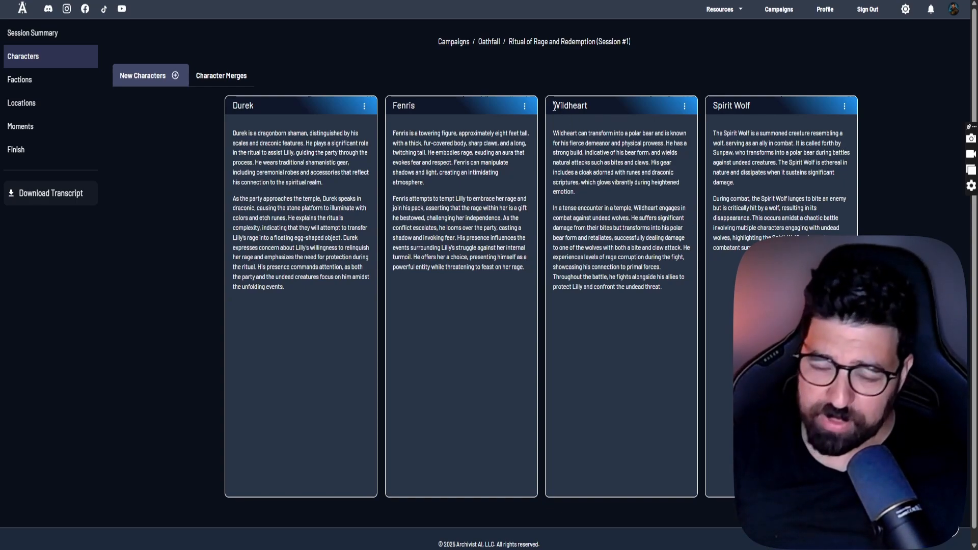
pyautogui.moveTo(554, 107); pyautogui.dragTo(652, 255)
pyautogui.click(675, 314)
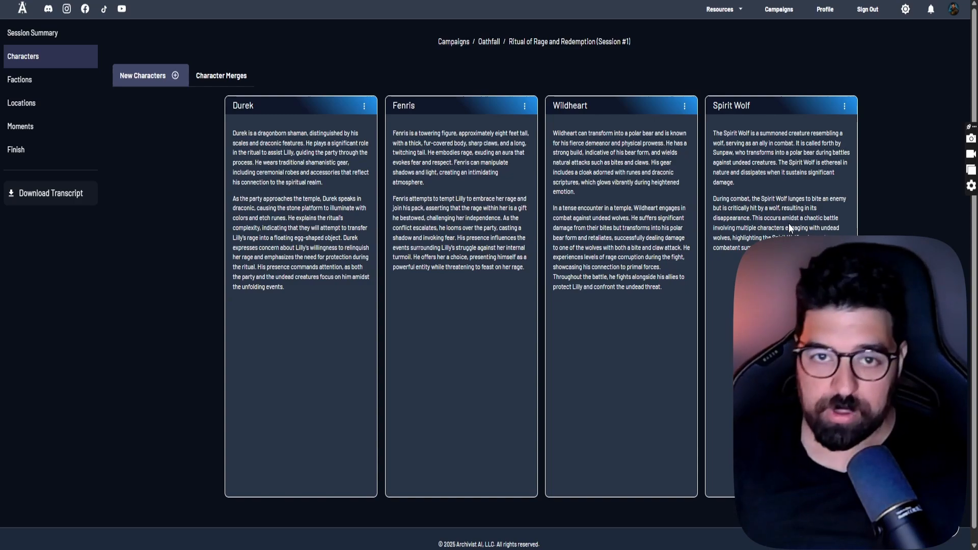
# Review the factions, locations and moments recorded for the Ritual of Rage and Redemption session.
pyautogui.click(30, 82)
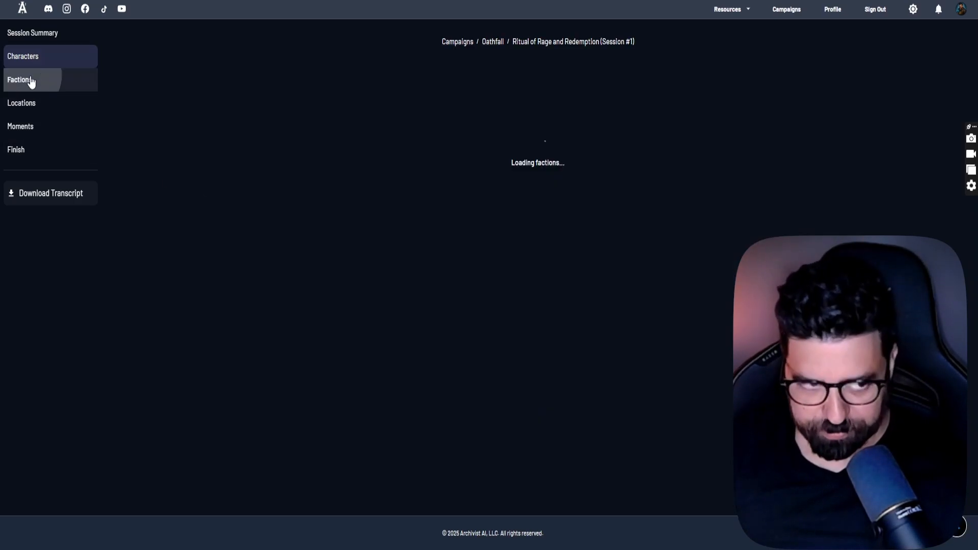
pyautogui.click(22, 107)
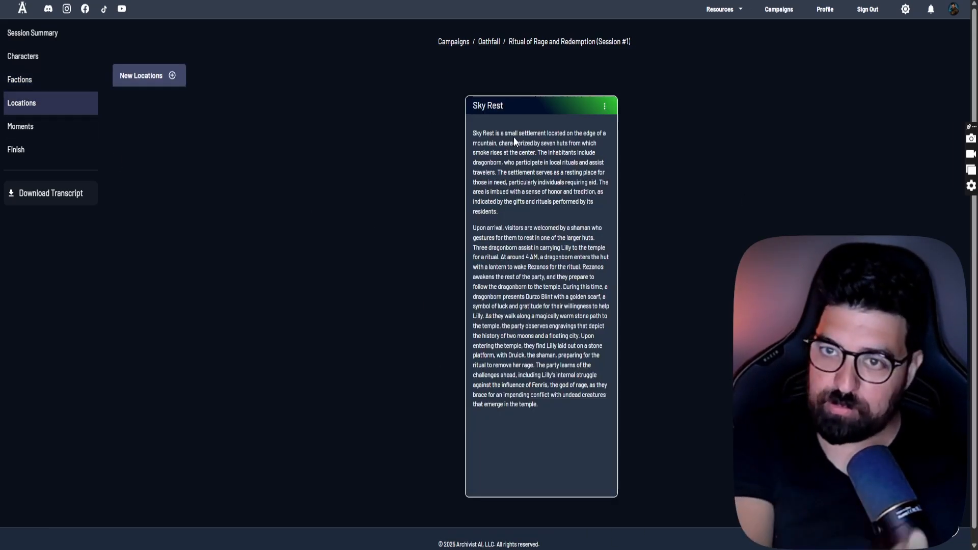
pyautogui.click(47, 127)
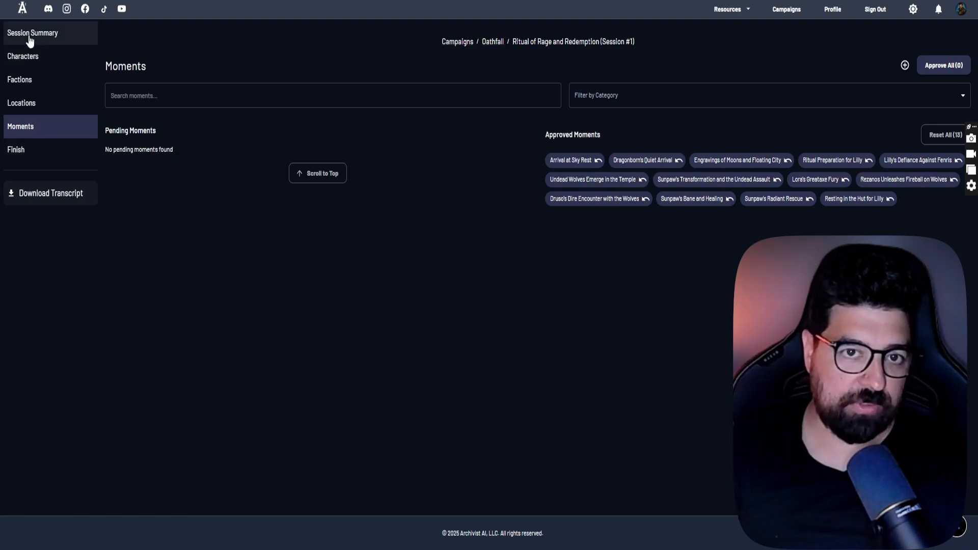
pyautogui.click(29, 102)
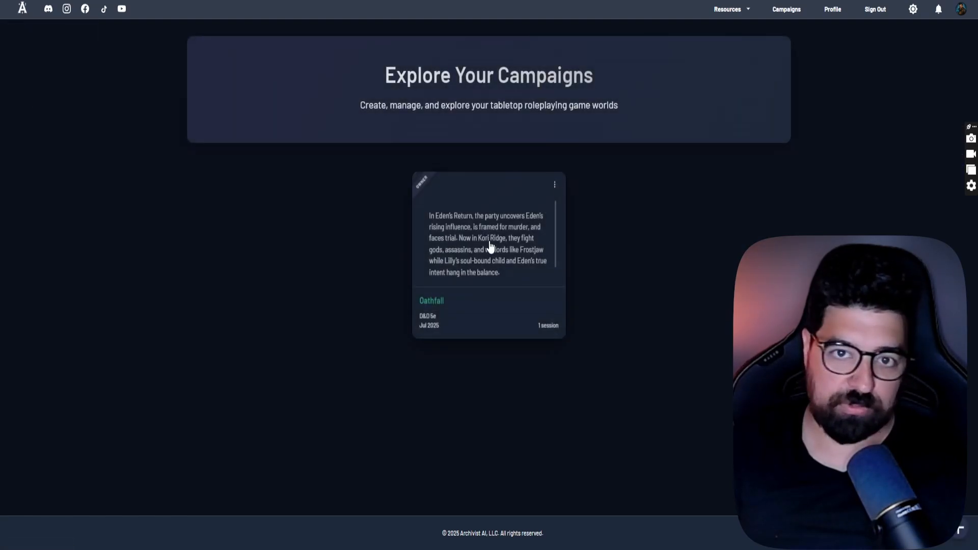
# Open the Oathfall campaign from the campaign list and browse its moments with their filters and editing options.
pyautogui.click(477, 302)
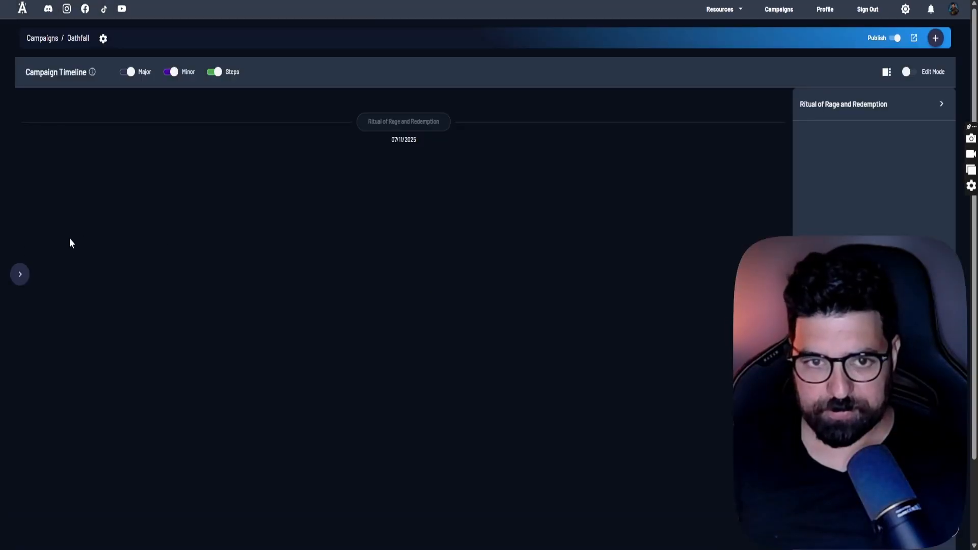
pyautogui.click(18, 273)
pyautogui.click(41, 133)
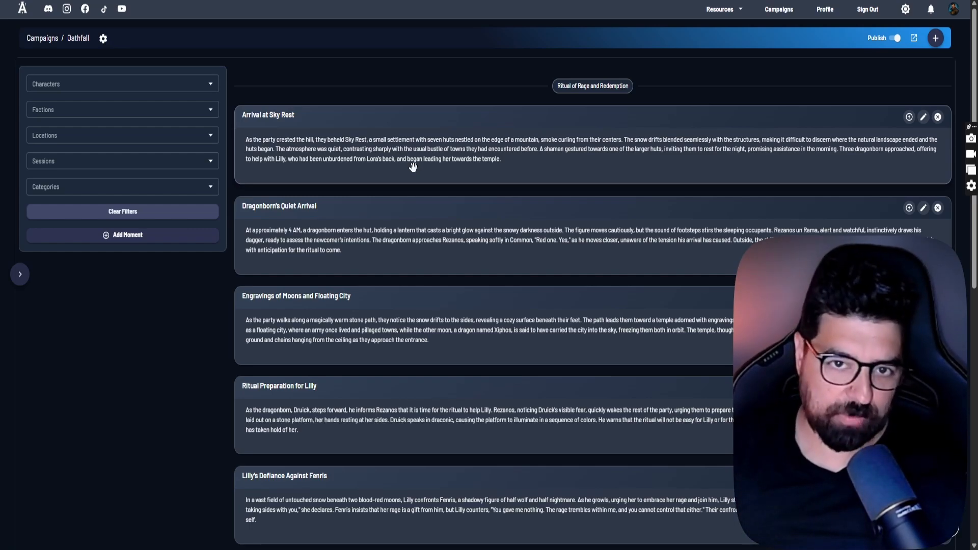
pyautogui.scroll(-2, 412, 167)
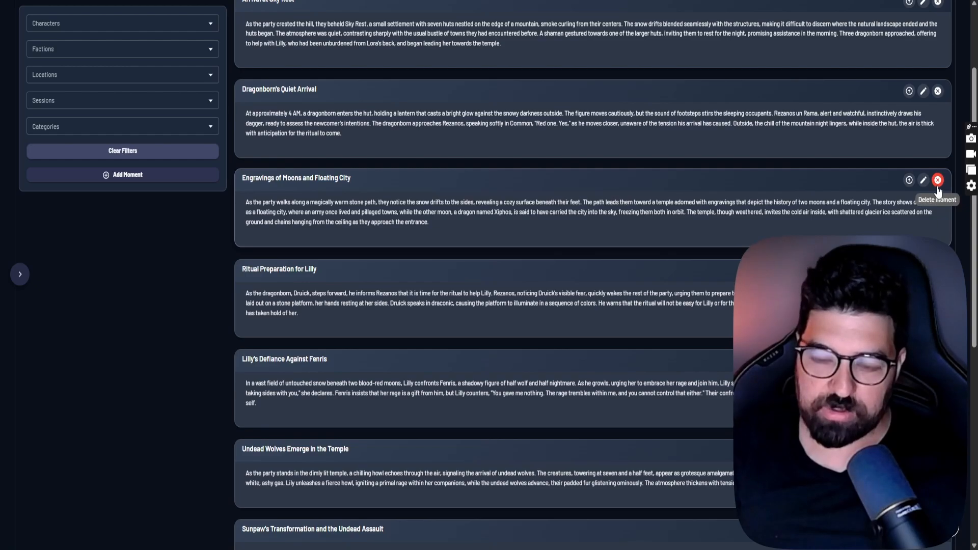
pyautogui.scroll(3, 491, 279)
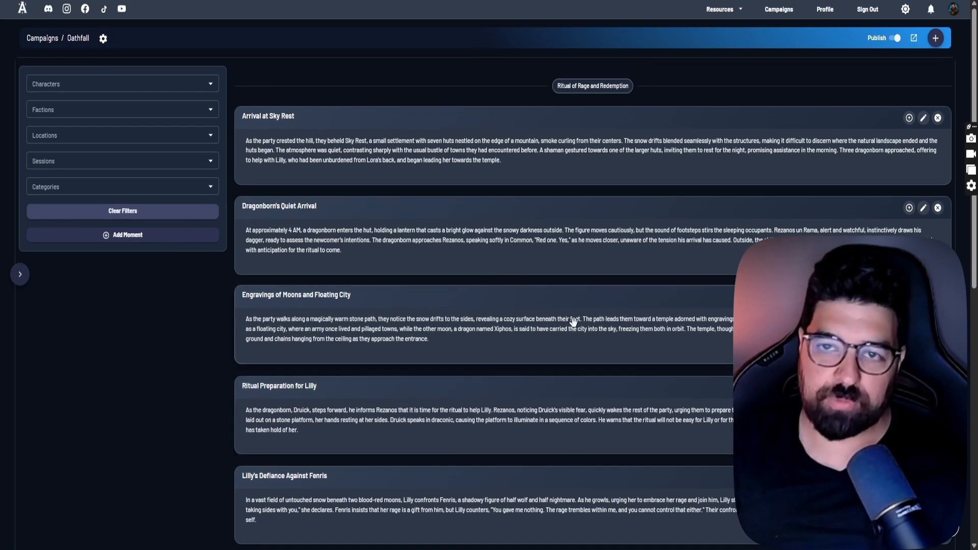